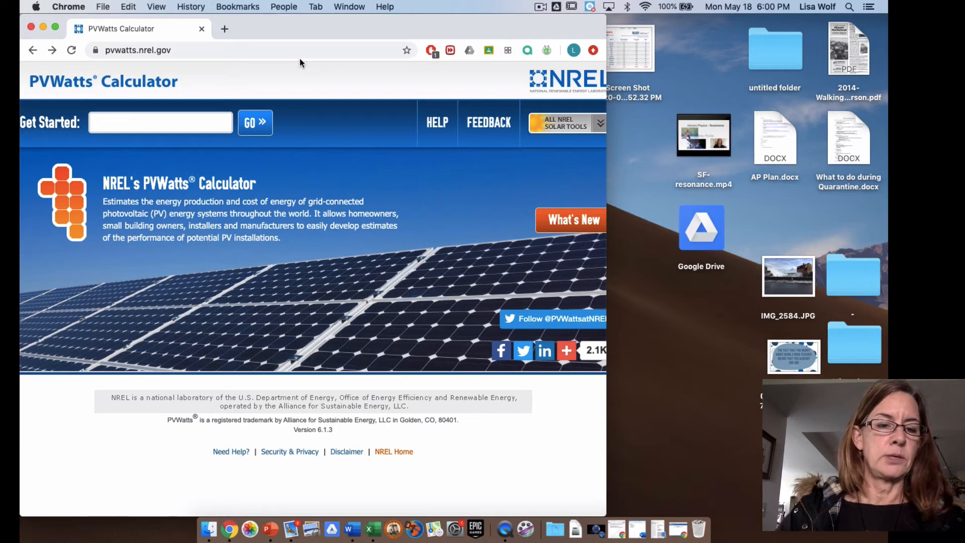
- Enlarge the browser window to full screen and look up the solar resource data for the home's street address
{"action": "left_click", "coordinate": [55, 26]}
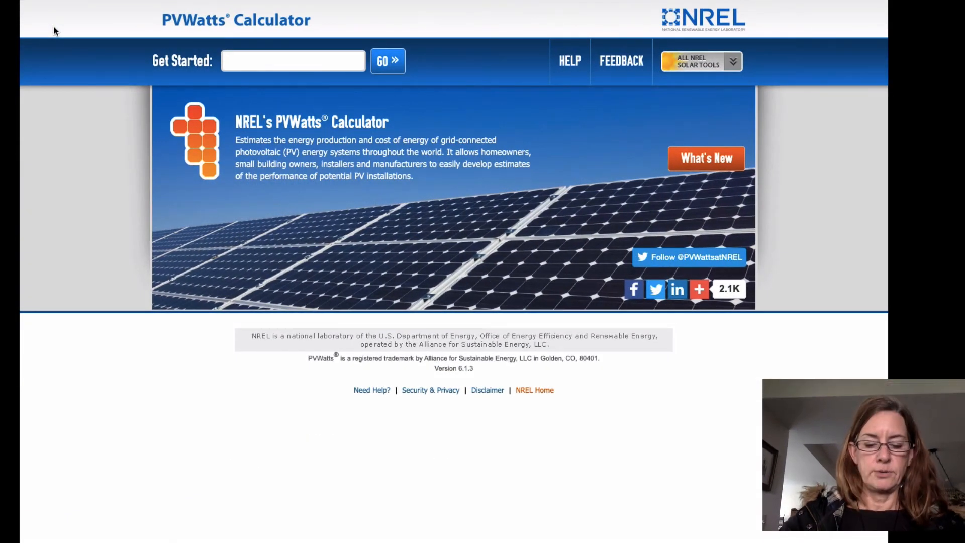
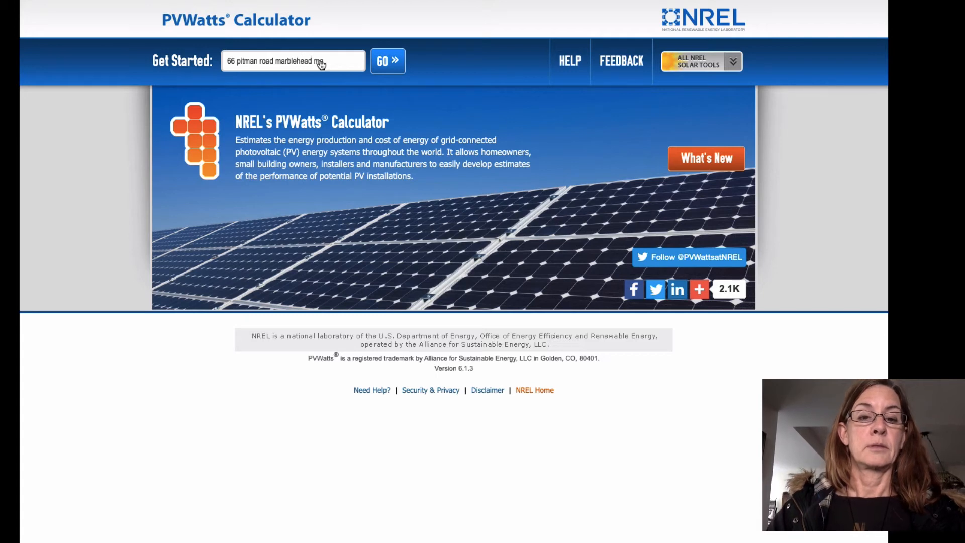
{"action": "left_click", "coordinate": [392, 61]}
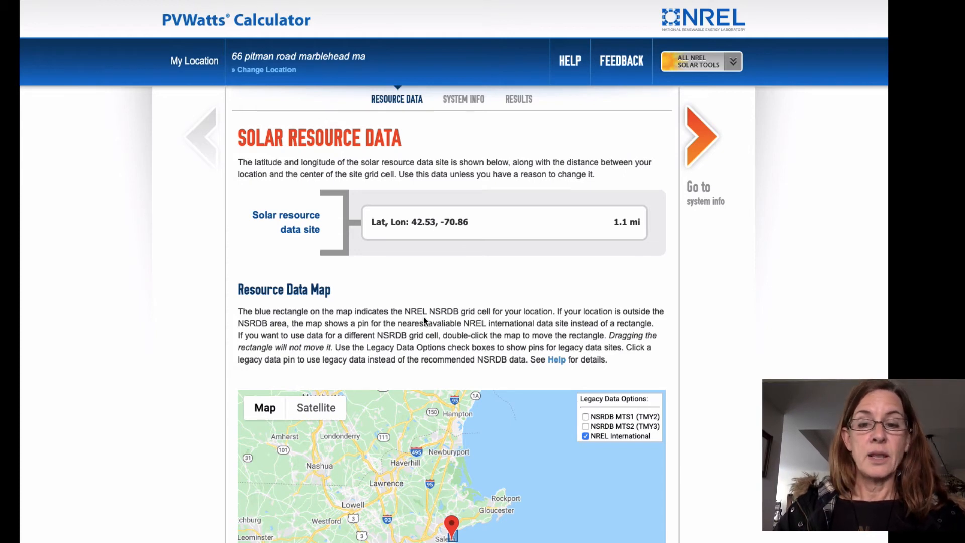
- In the system info, outline the house's dark four-cornered roof section on the satellite map, about 92 m², and save it as the system area
{"action": "left_click", "coordinate": [705, 136]}
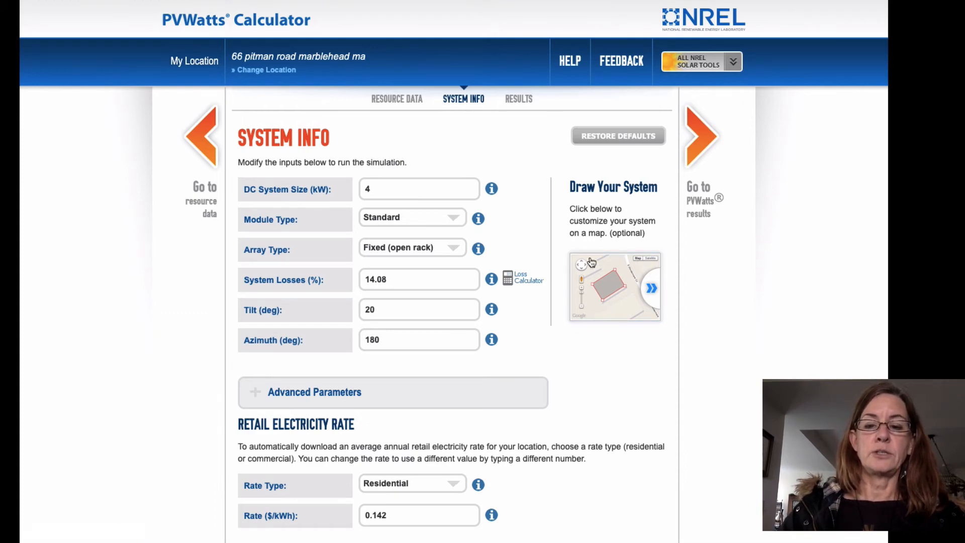
{"action": "left_click", "coordinate": [610, 291]}
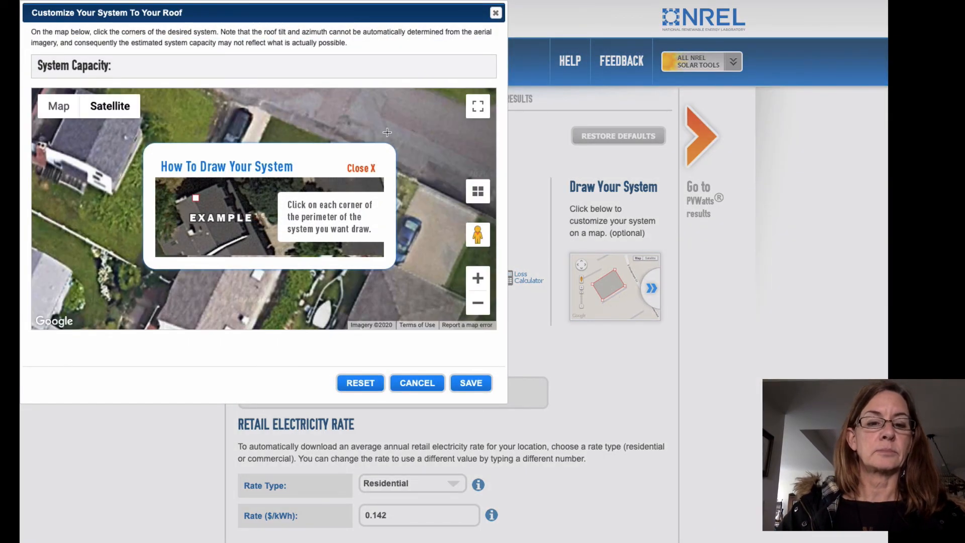
{"action": "left_click", "coordinate": [361, 171]}
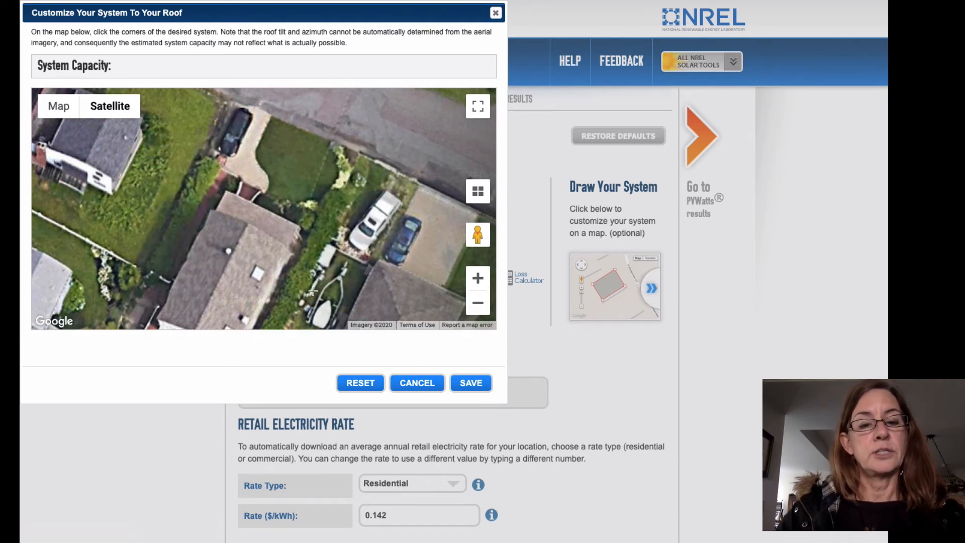
{"action": "left_click_drag", "start_coordinate": [324, 287], "coordinate": [299, 147]}
{"action": "left_click_drag", "start_coordinate": [433, 180], "coordinate": [344, 129]}
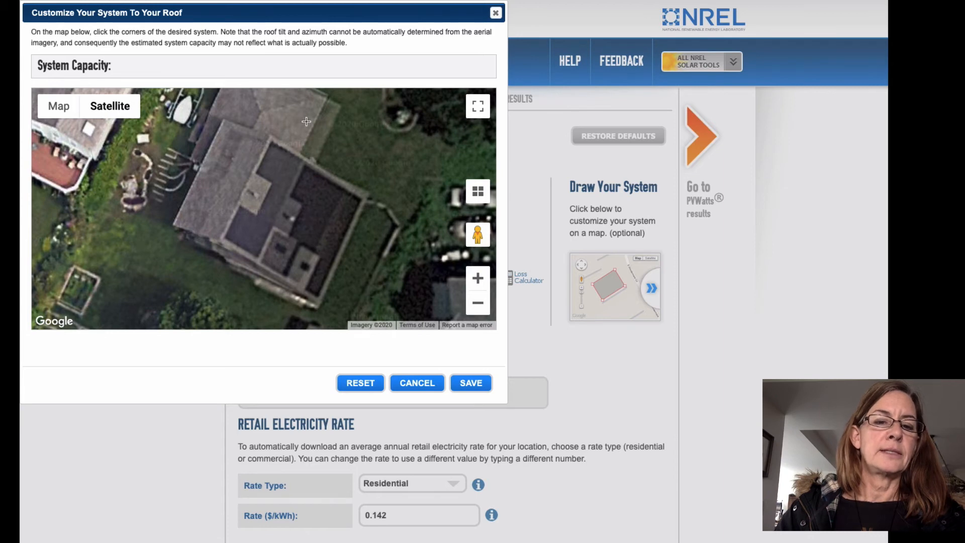
{"action": "left_click", "coordinate": [271, 143]}
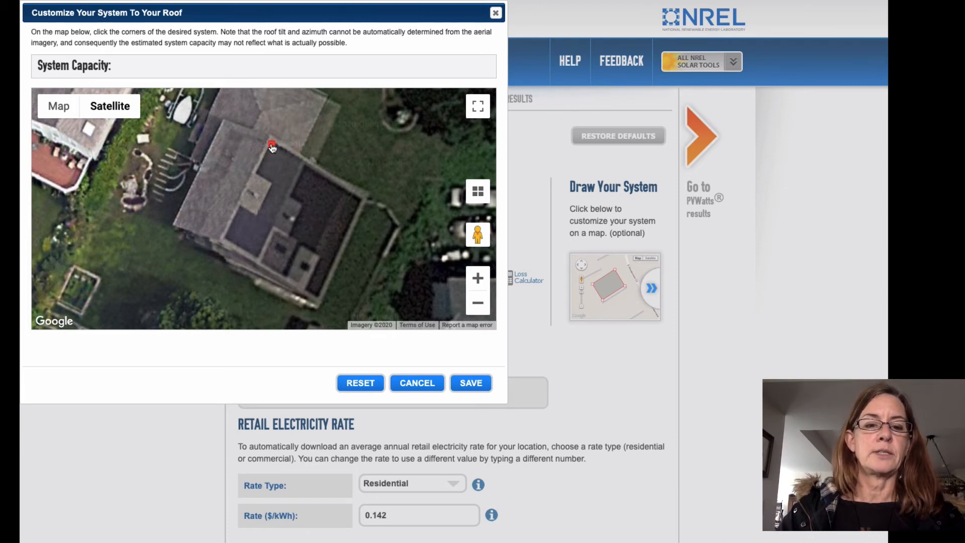
{"action": "left_click", "coordinate": [361, 201]}
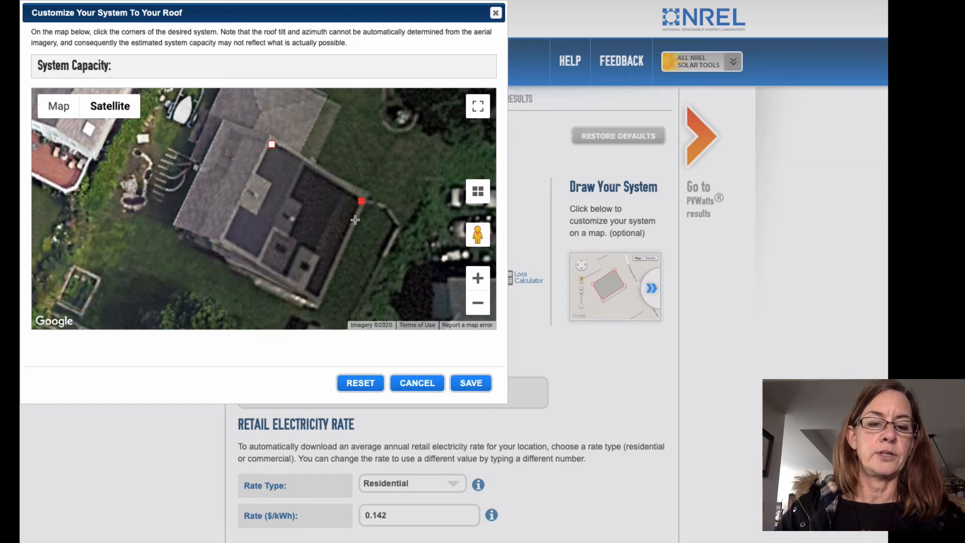
{"action": "left_click", "coordinate": [318, 293]}
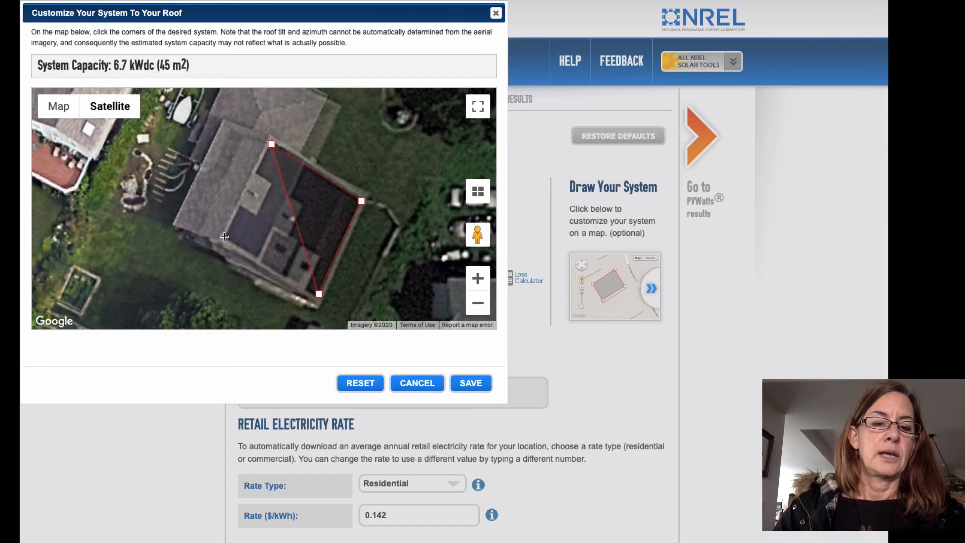
{"action": "left_click", "coordinate": [224, 237]}
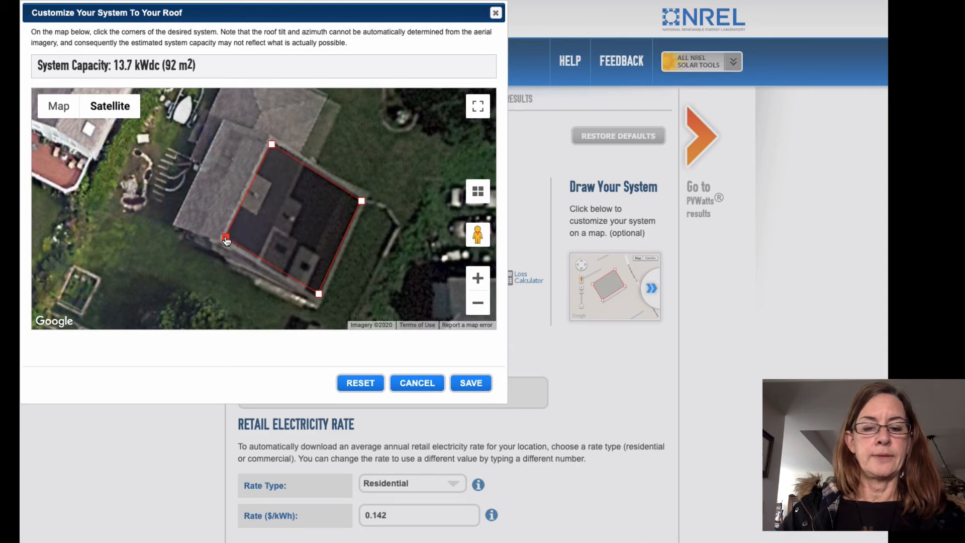
{"action": "left_click", "coordinate": [472, 383]}
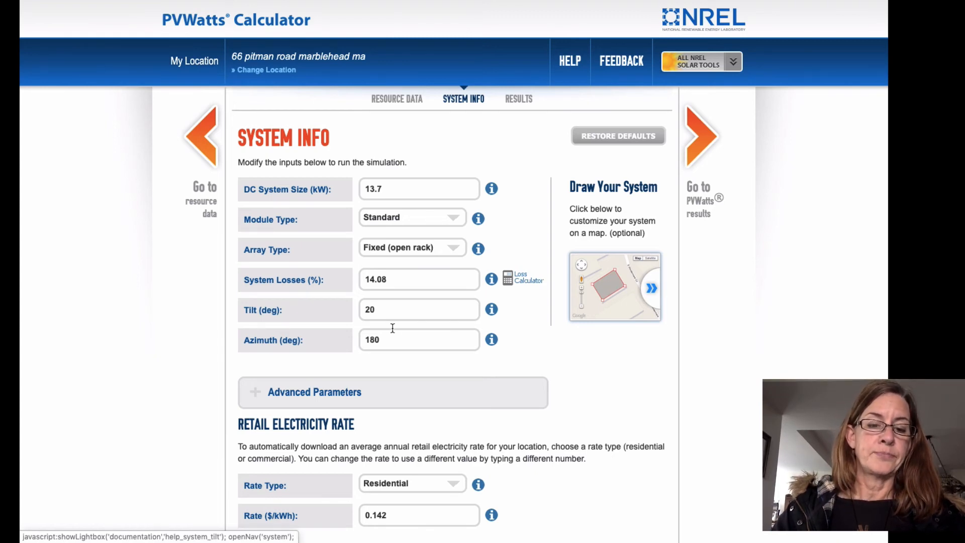
- Set the array's azimuth to 112 degrees and its tilt to 40 degrees
{"action": "left_click_drag", "start_coordinate": [384, 339], "coordinate": [341, 342]}
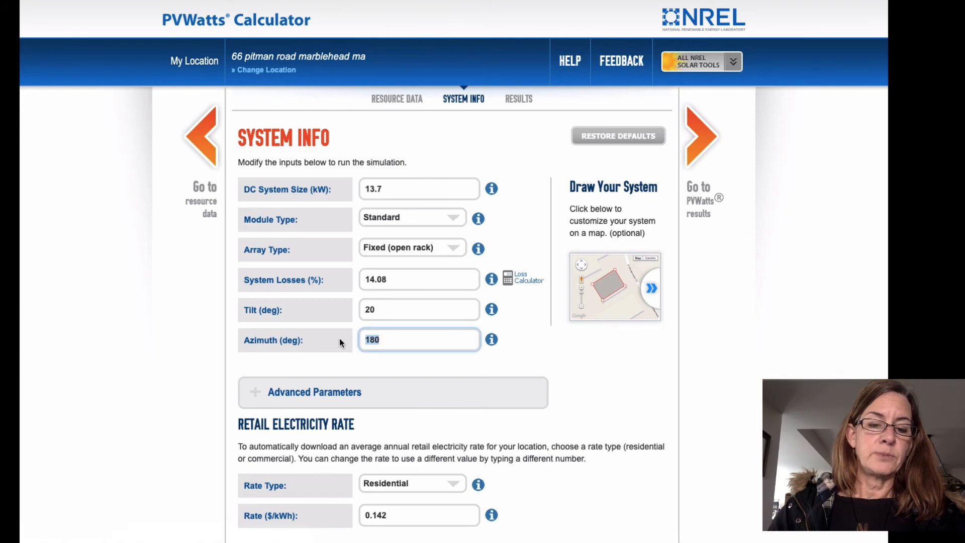
{"action": "type", "text": "112"}
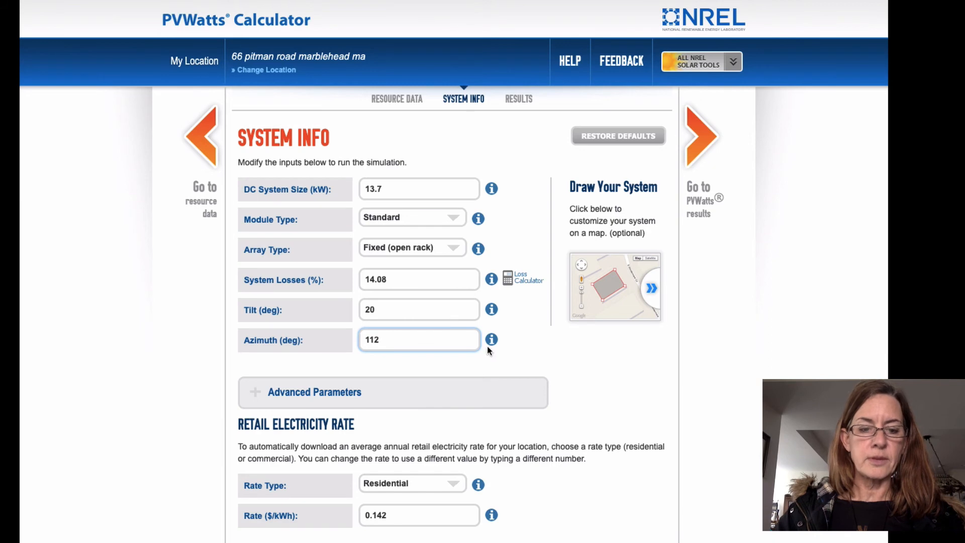
{"action": "left_click", "coordinate": [377, 309]}
{"action": "left_click_drag", "start_coordinate": [377, 310], "coordinate": [350, 312]}
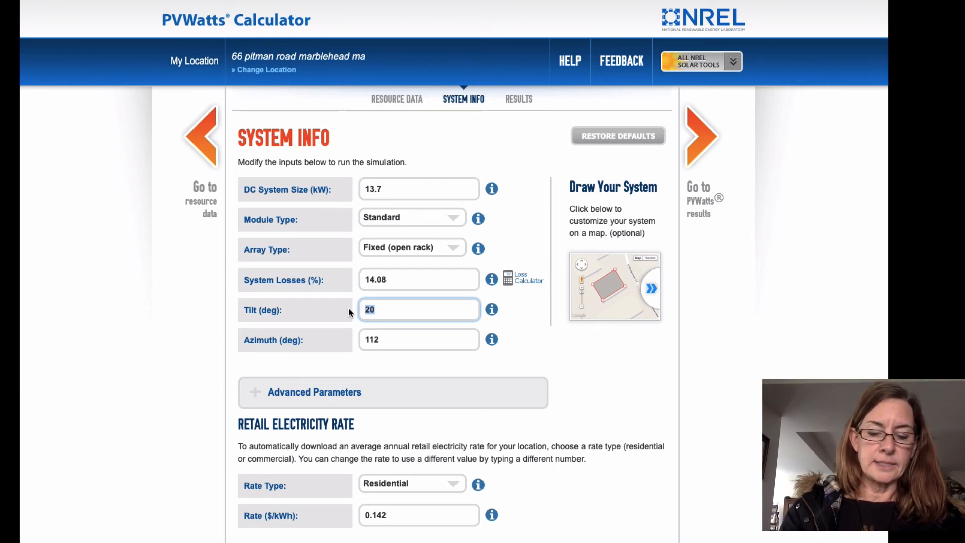
{"action": "type", "text": "40"}
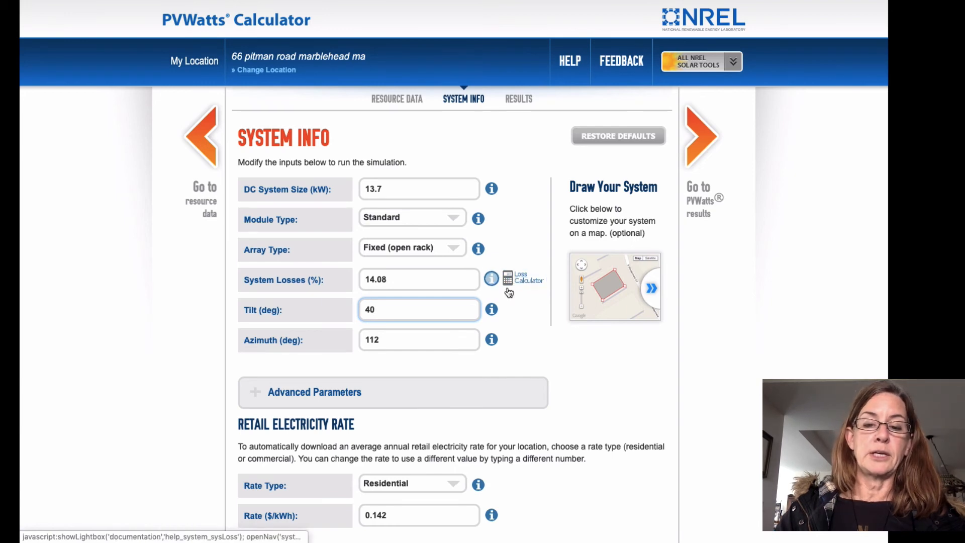
- Set the shading loss to 10% in the system losses breakdown and save it
{"action": "left_click", "coordinate": [526, 279]}
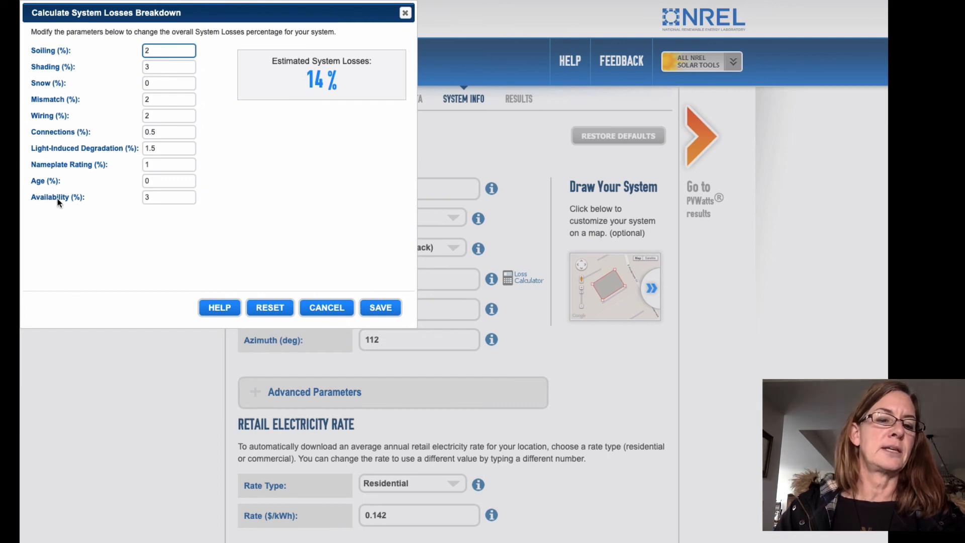
{"action": "left_click", "coordinate": [150, 66]}
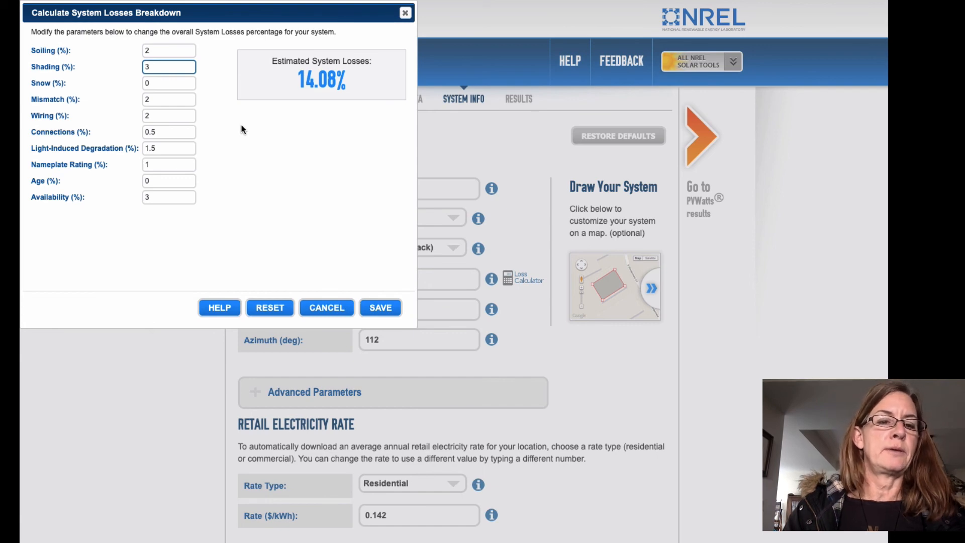
{"action": "key", "text": "BackSpace"}
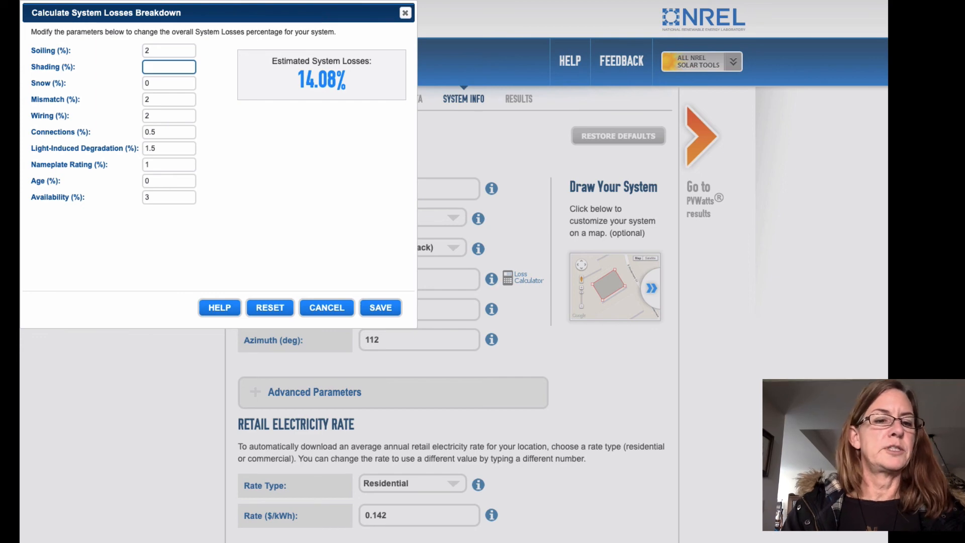
{"action": "type", "text": "10"}
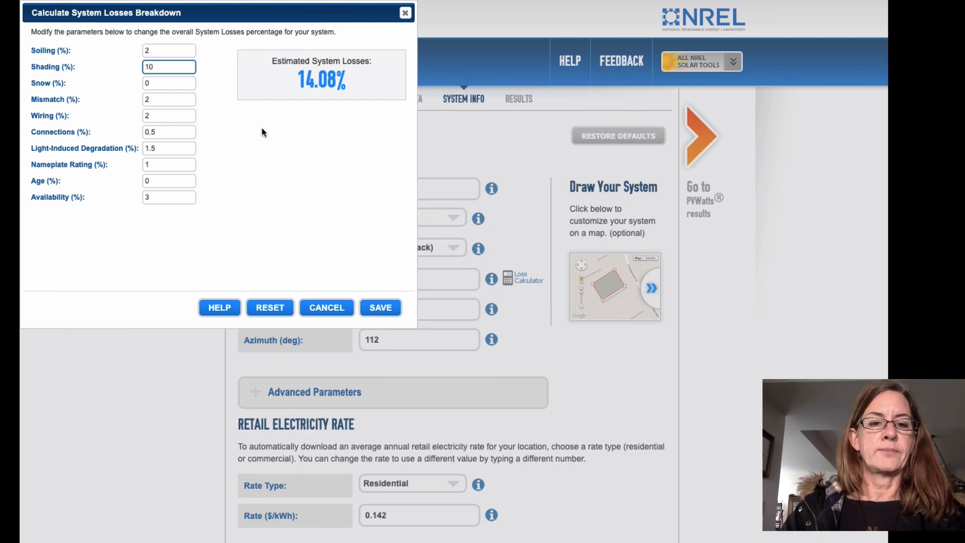
{"action": "left_click", "coordinate": [385, 310]}
{"action": "left_click", "coordinate": [384, 309]}
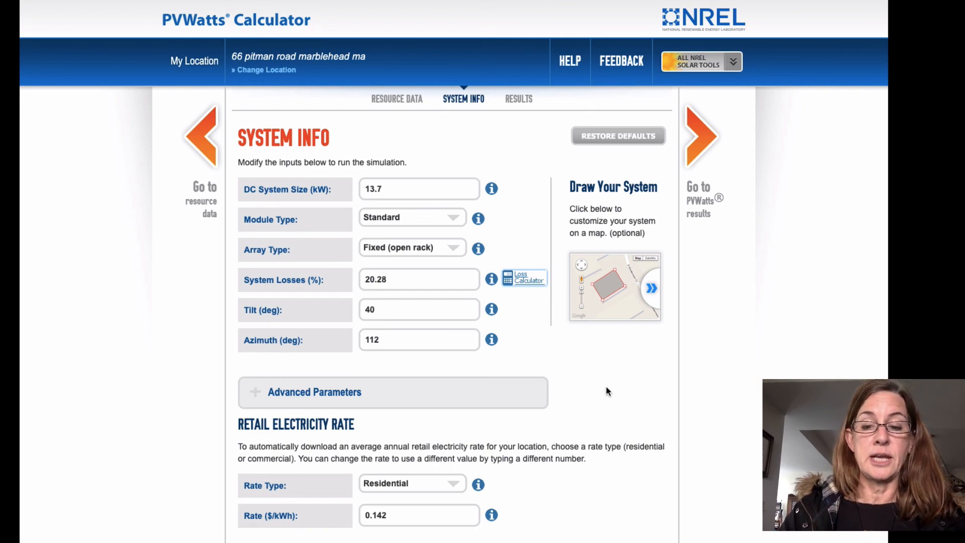
- Run the simulation and capture a screenshot of the results area with the monthly energy and value table
{"action": "scroll", "coordinate": [608, 391], "scroll_direction": "down", "scroll_amount": 2}
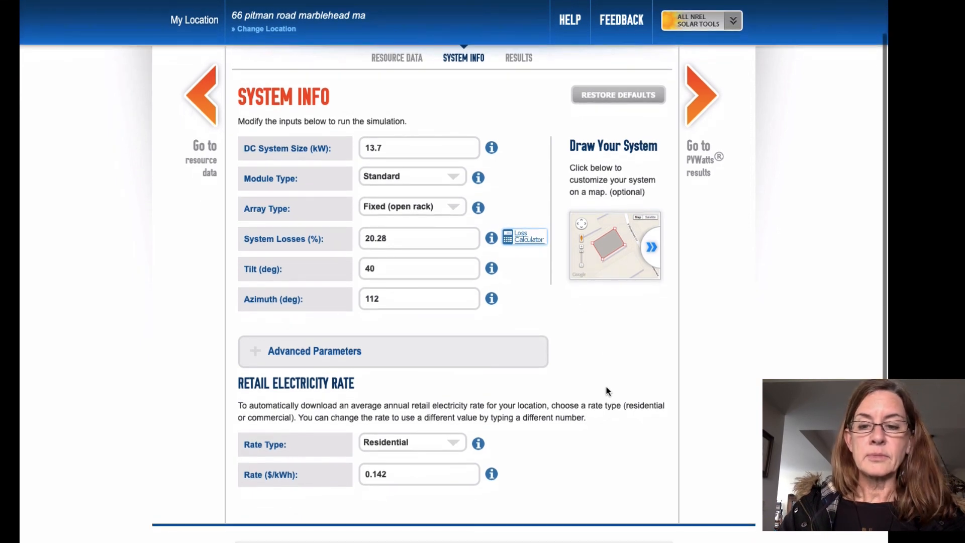
{"action": "scroll", "coordinate": [608, 391], "scroll_direction": "up", "scroll_amount": 1}
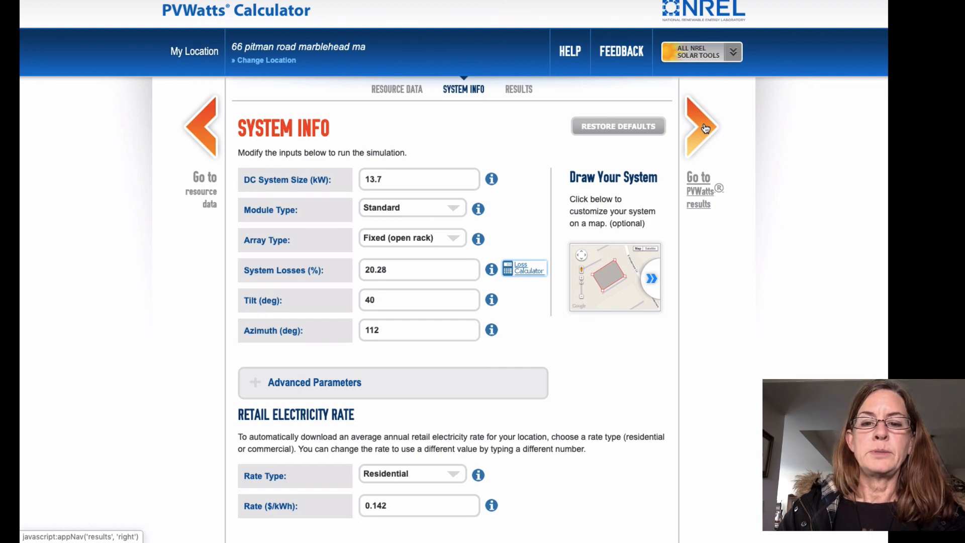
{"action": "left_click", "coordinate": [521, 91]}
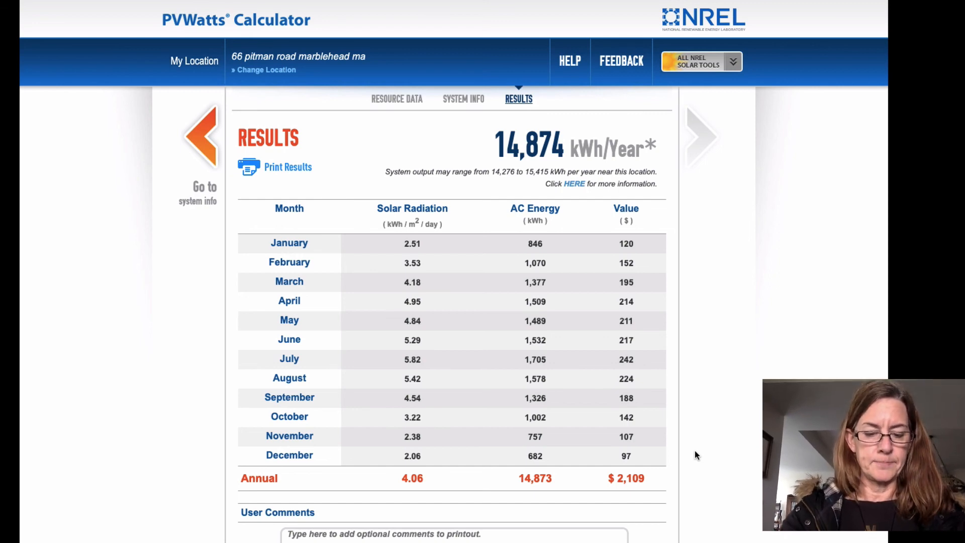
{"action": "key", "text": "super+shift+4"}
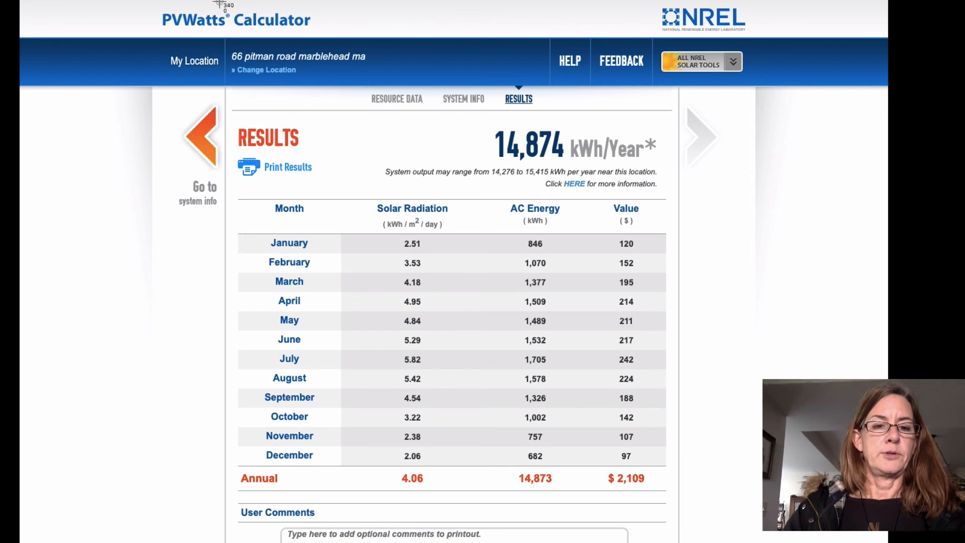
{"action": "left_click_drag", "start_coordinate": [220, 88], "coordinate": [678, 515]}
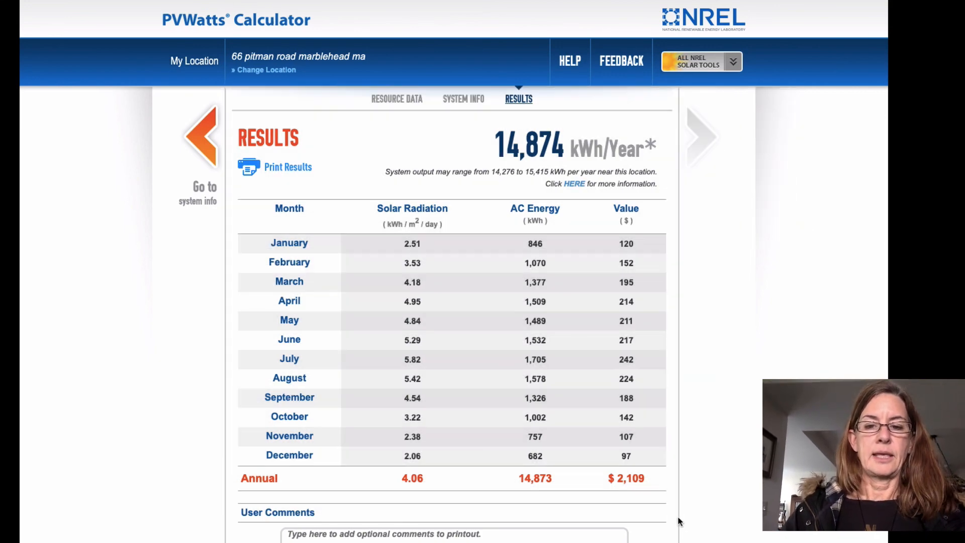